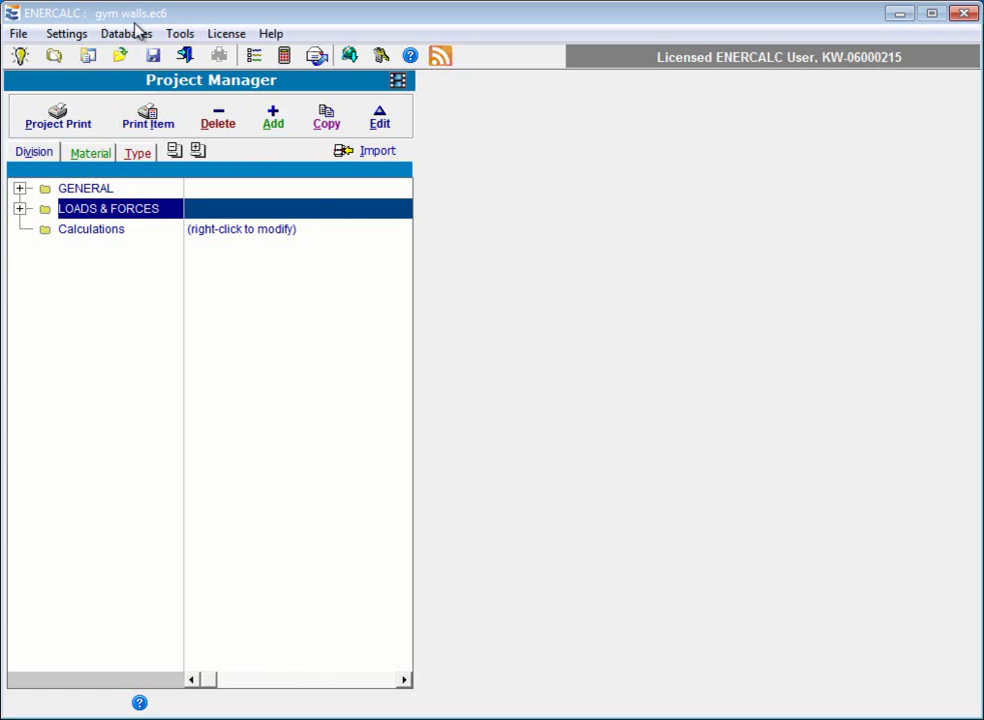
- Expand the LOADS & FORCES folder and select the Seismic Anchorage module
left_click(20, 209)
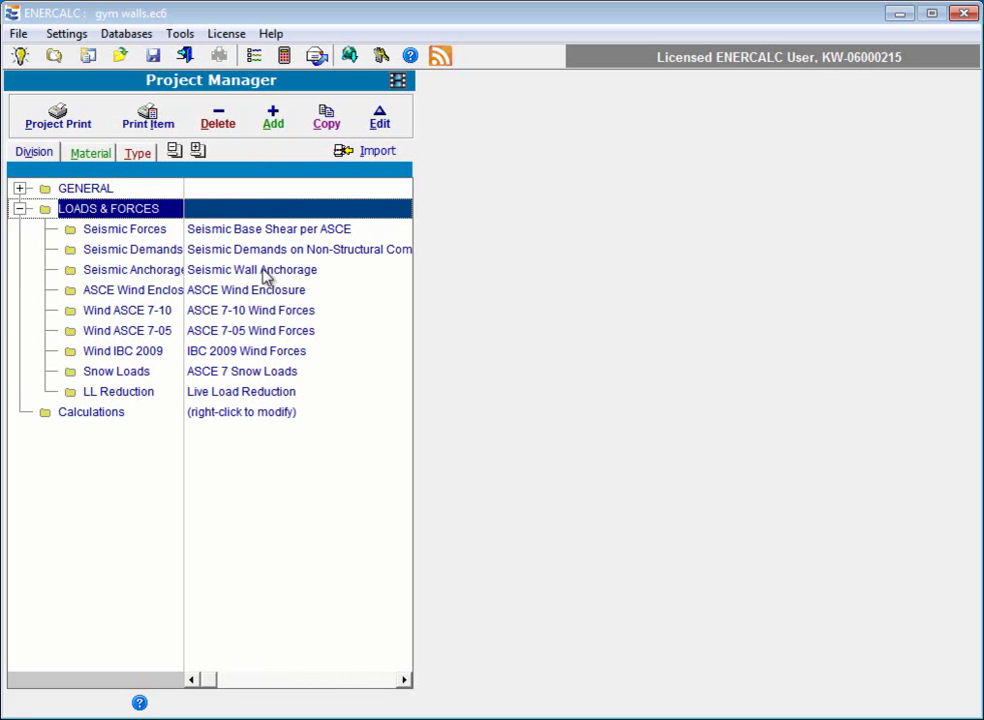
left_click(228, 272)
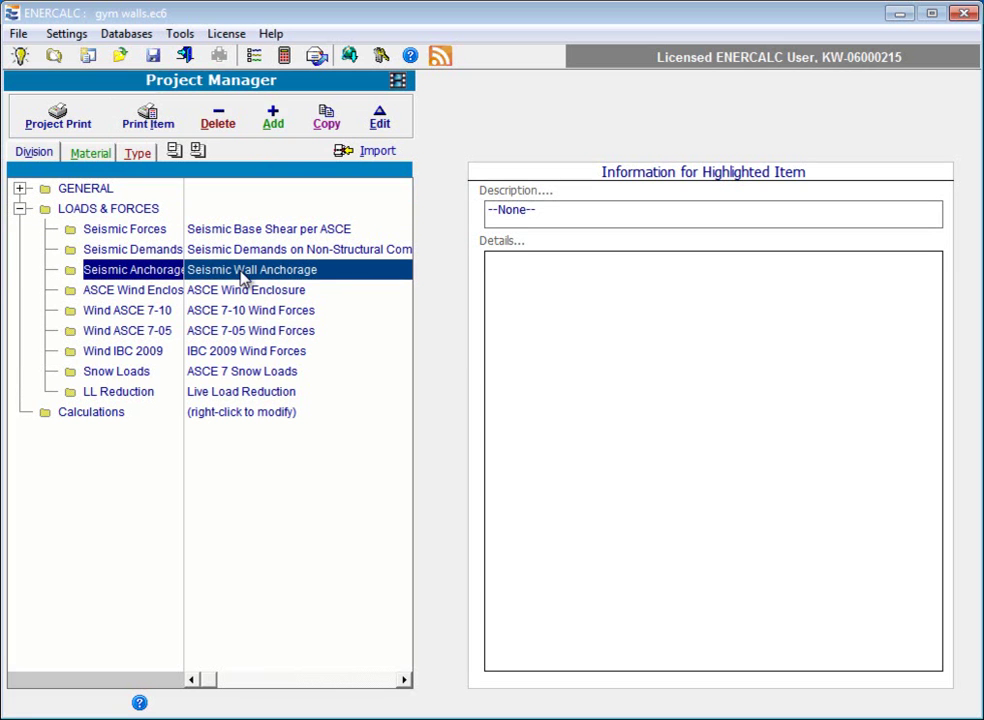
- Open a new ASCE Seismic Wall Anchorage calculation and give it the description 'Gymnasium Walls'
double_click(271, 273)
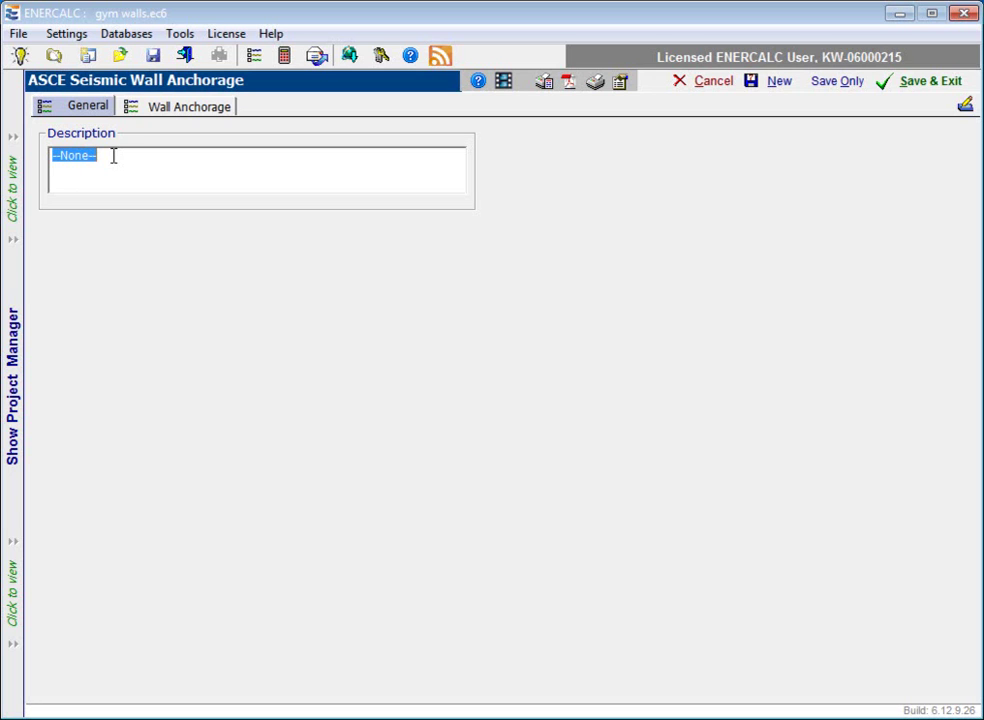
type("Gymnasium Walls")
- On the Wall Anchorage tab, turn on Print for Wall 1
left_click(183, 108)
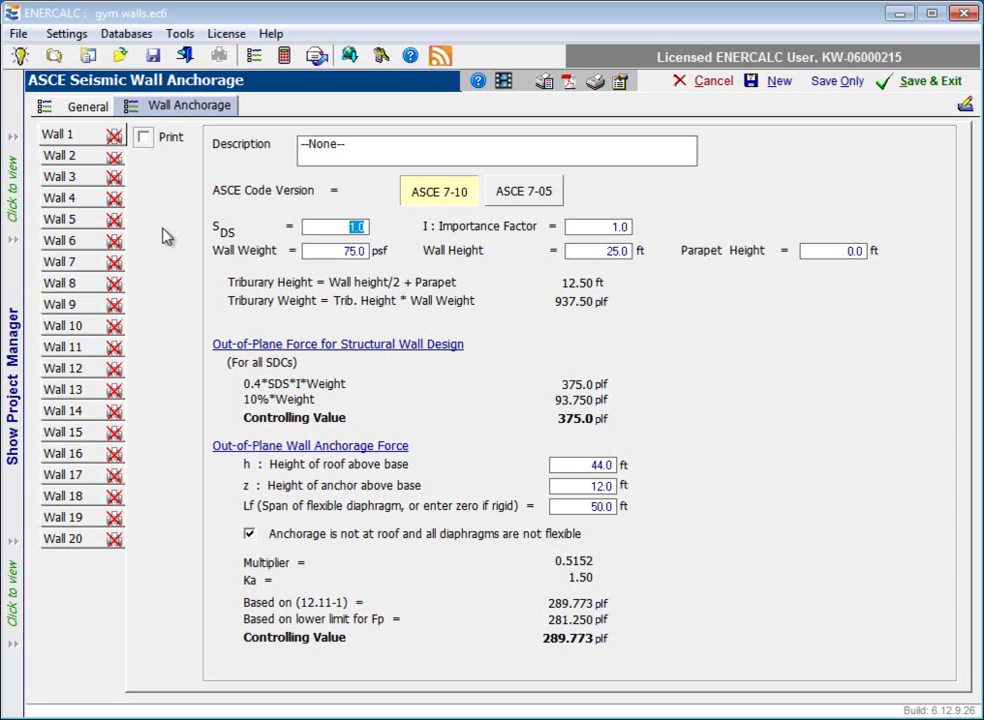
left_click(144, 138)
- Replace the Wall 1 description placeholder with 'North Wall of Gym'
left_click_drag(376, 149, 285, 149)
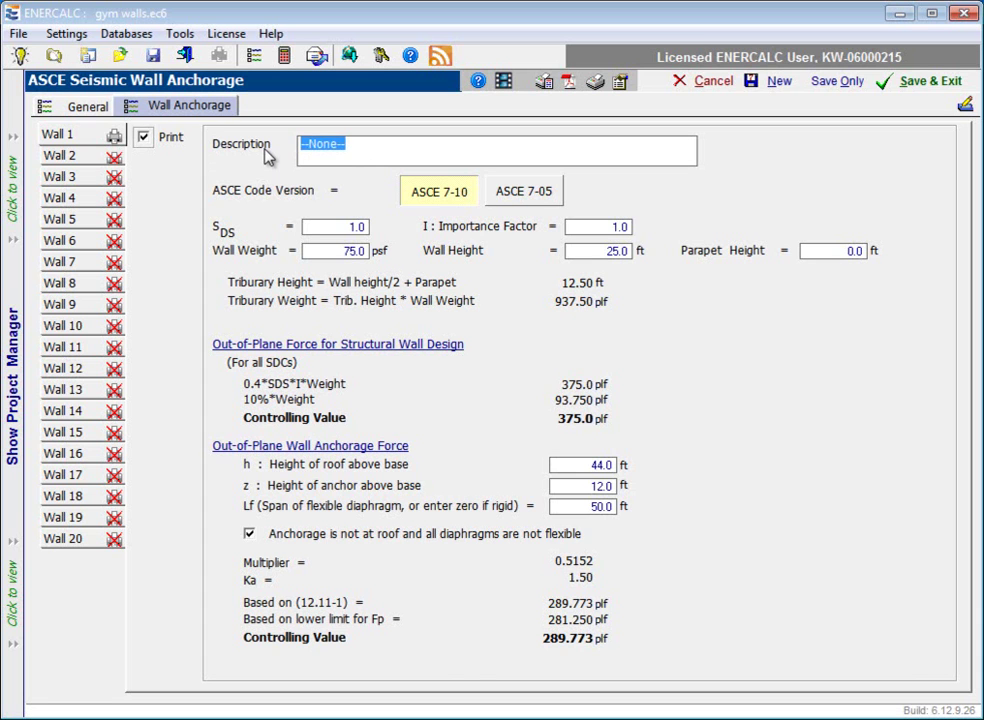
type("North Wall of")
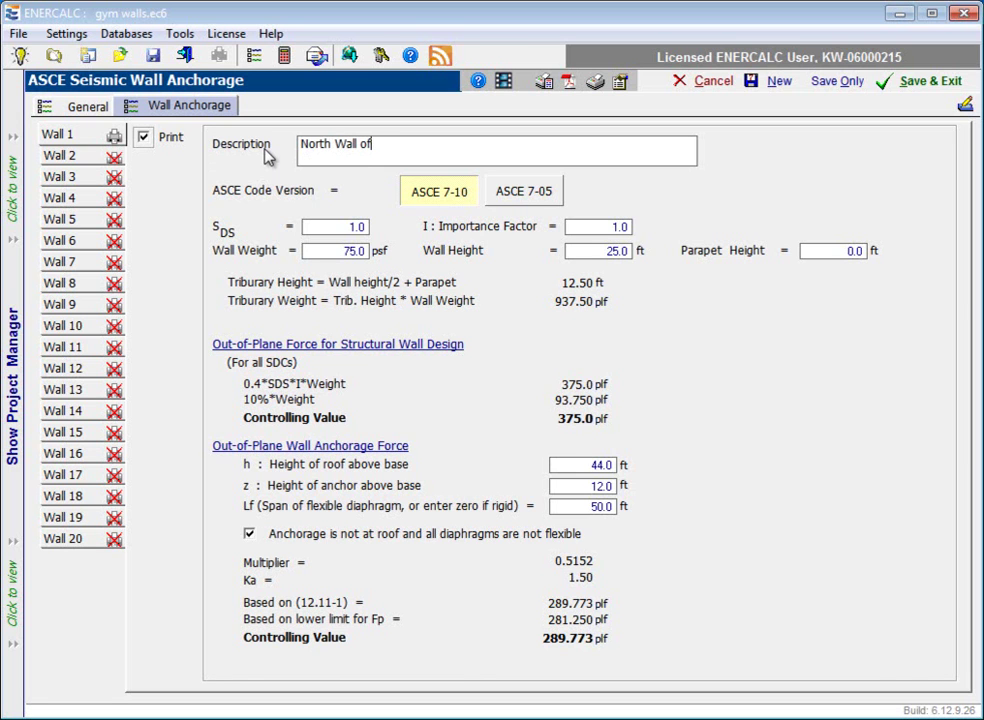
type(" Gym")
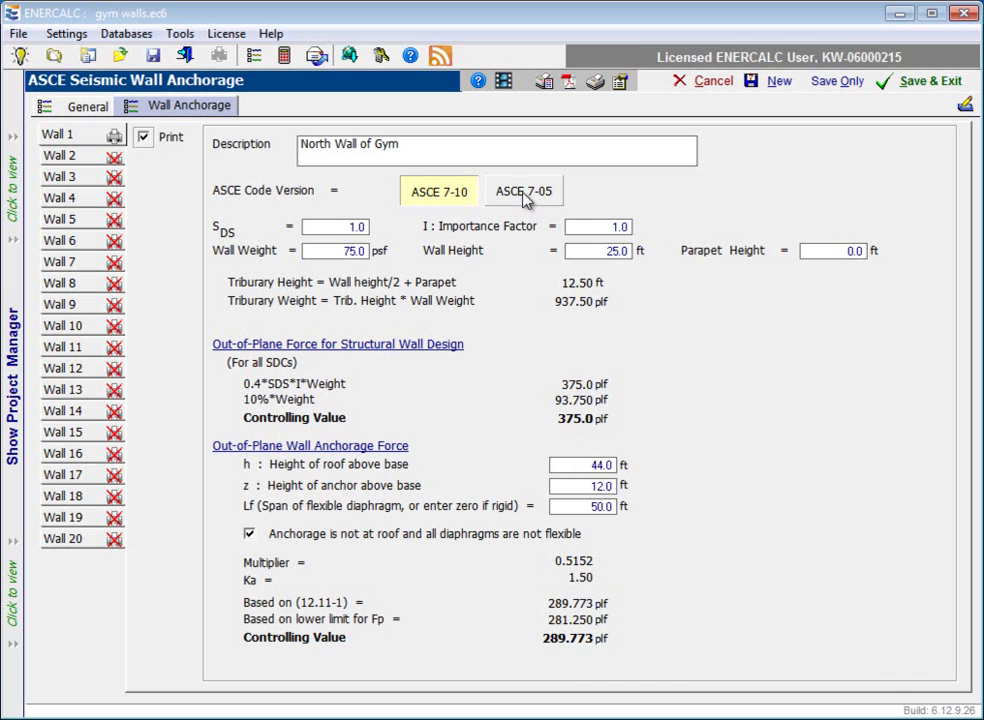
- Set Wall 1's code version to ASCE 7-05
left_click(527, 199)
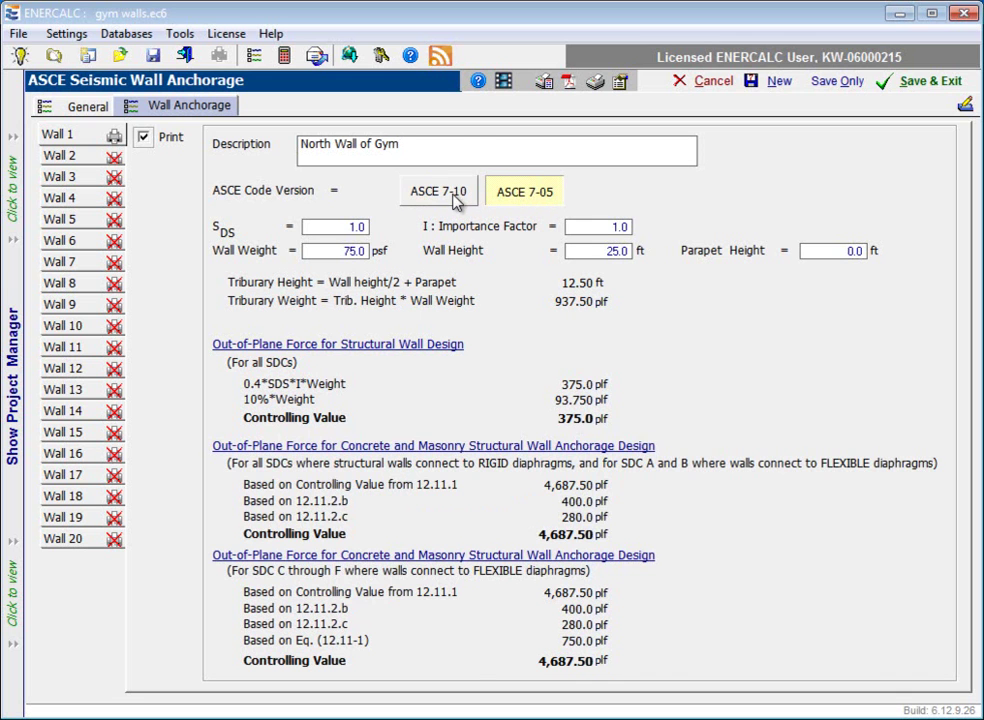
left_click(456, 201)
left_click(511, 202)
- Enter SDS 0.139 and an Importance Factor of 1.25, then select the Wall Weight value
double_click(364, 227)
type("0.139")
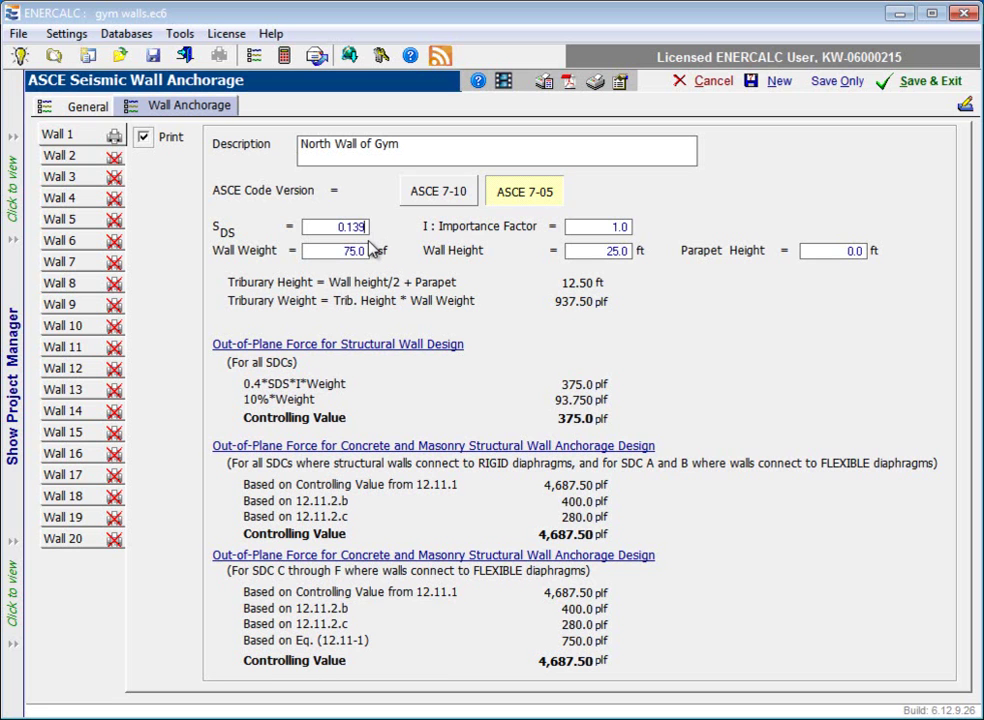
left_click(620, 227)
left_click_drag(618, 227, 627, 227)
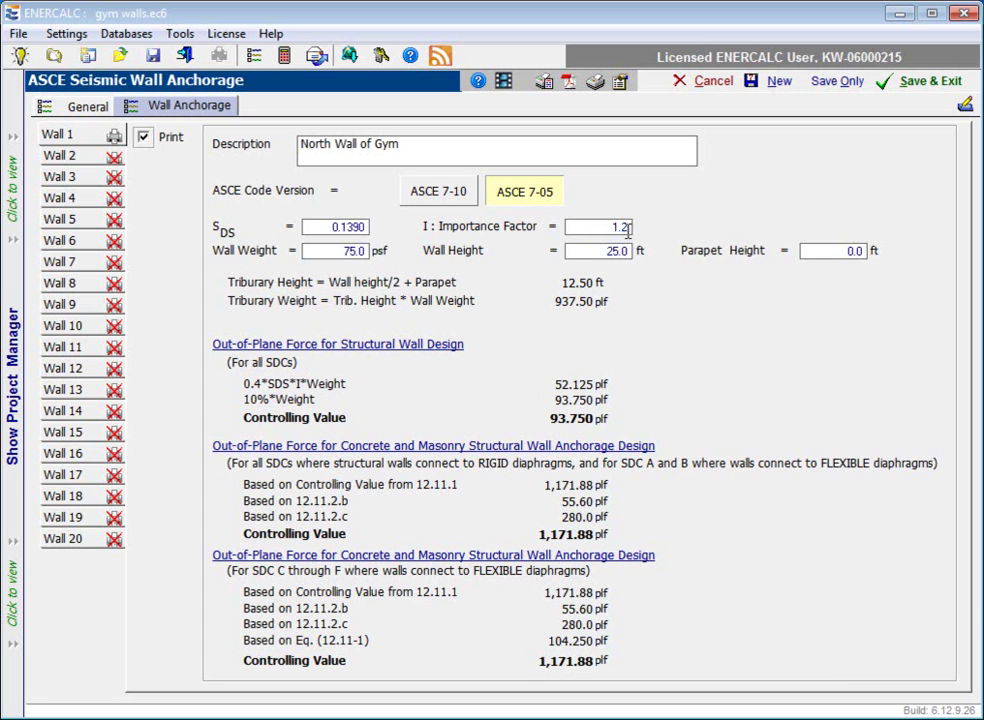
type("5")
left_click(619, 250)
left_click(352, 251)
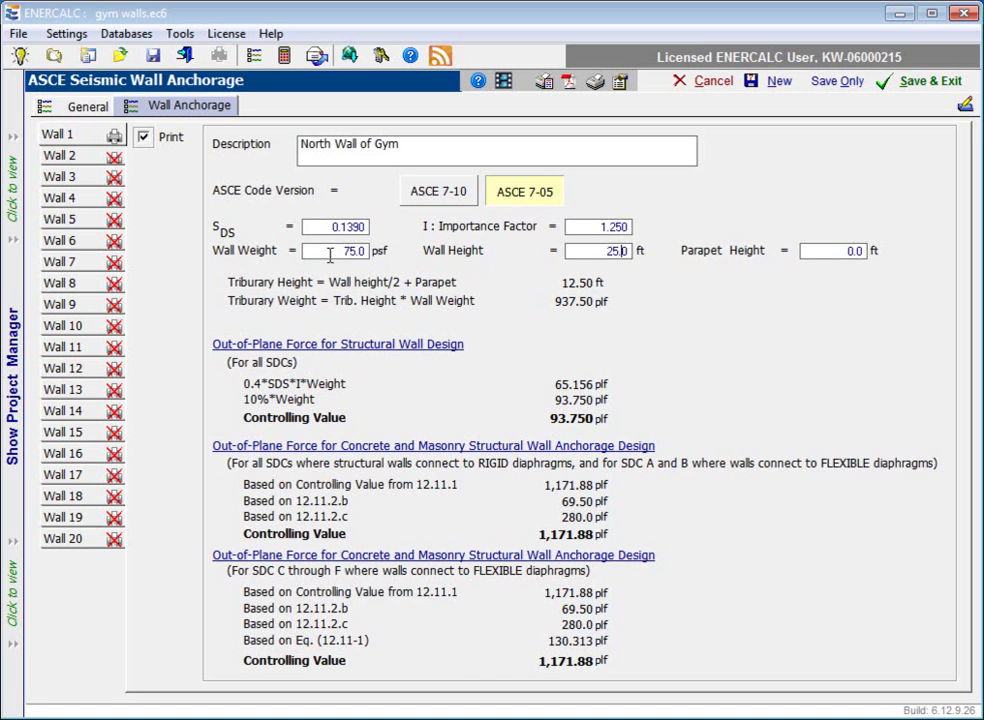
left_click_drag(327, 252, 378, 263)
- Look up 10 in normal-weight CMU wall weights under ASTM C90-06 / TEK 14-1b, then close the table
left_click(126, 35)
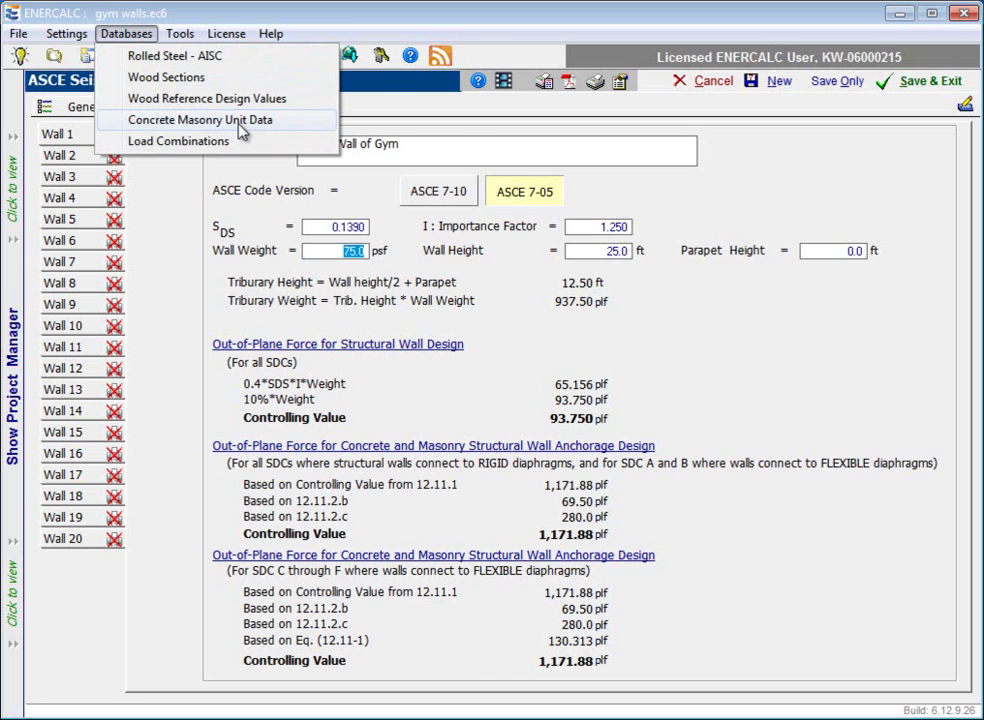
left_click(243, 131)
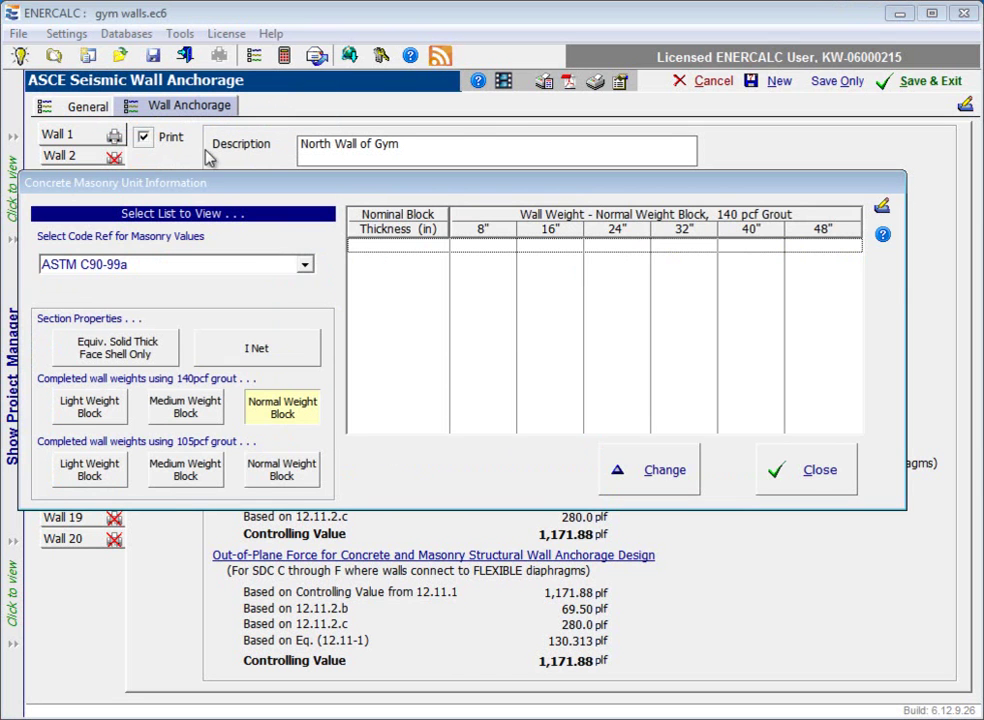
left_click(305, 265)
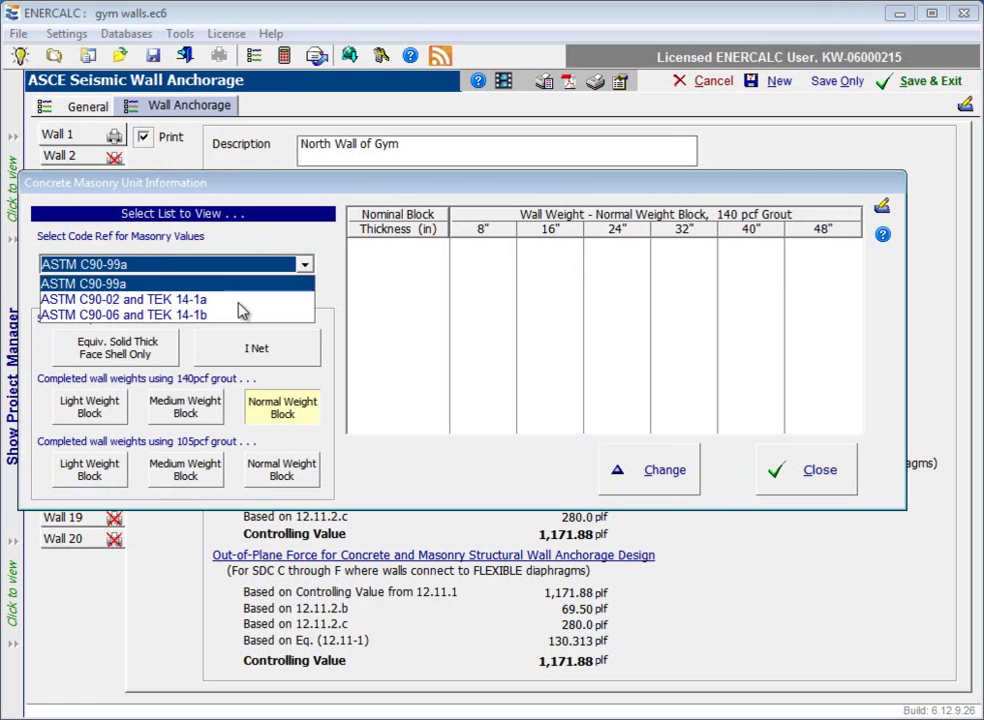
left_click(239, 302)
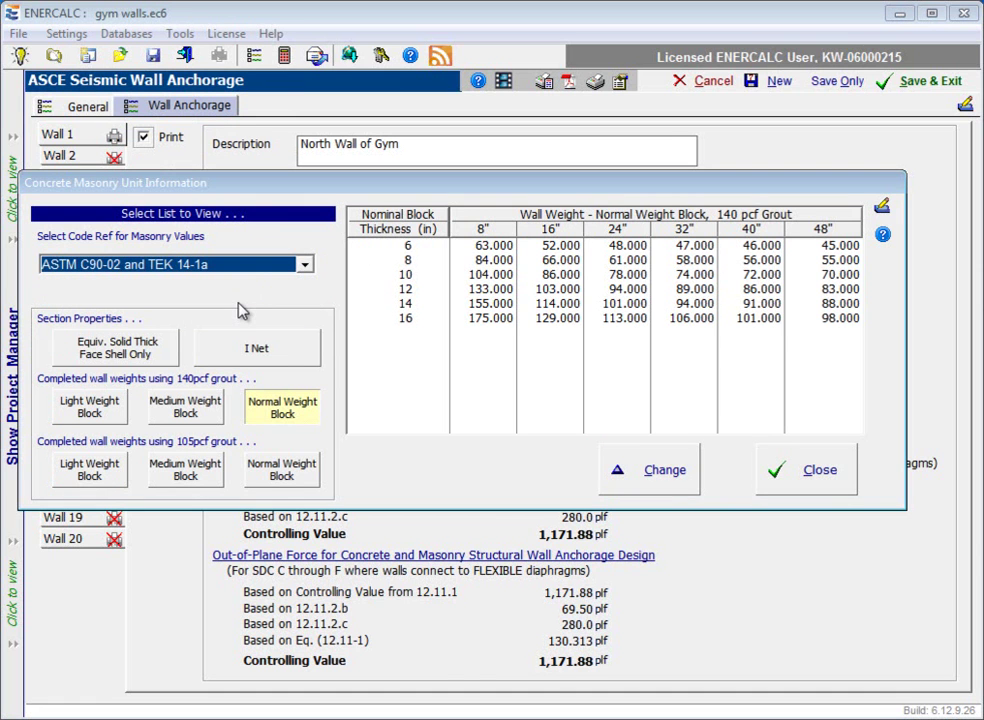
left_click(305, 265)
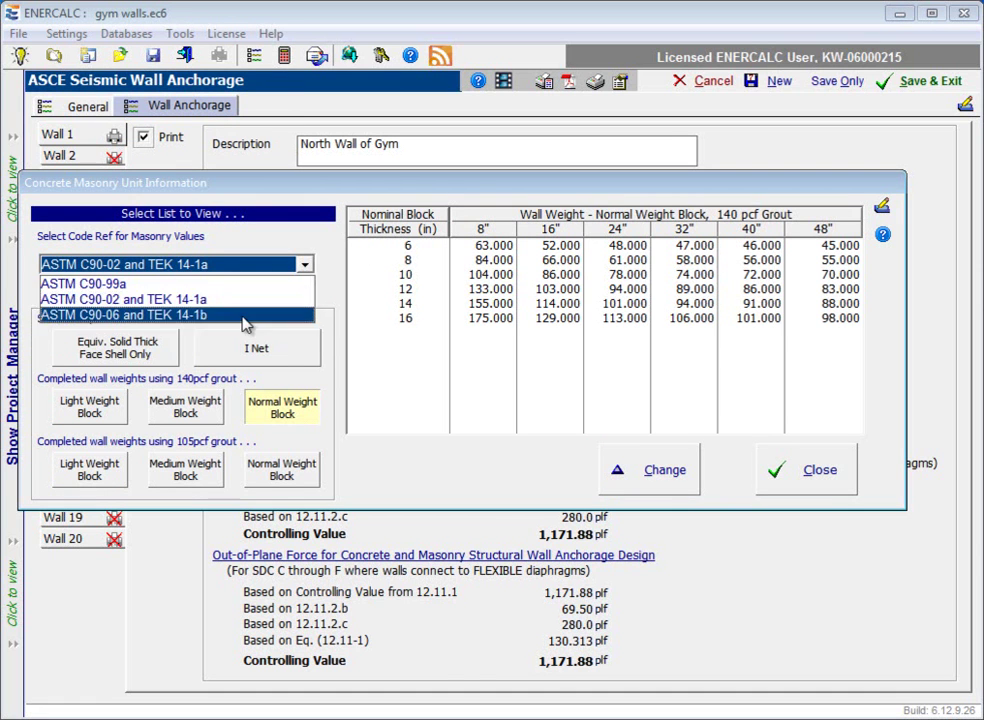
left_click(244, 315)
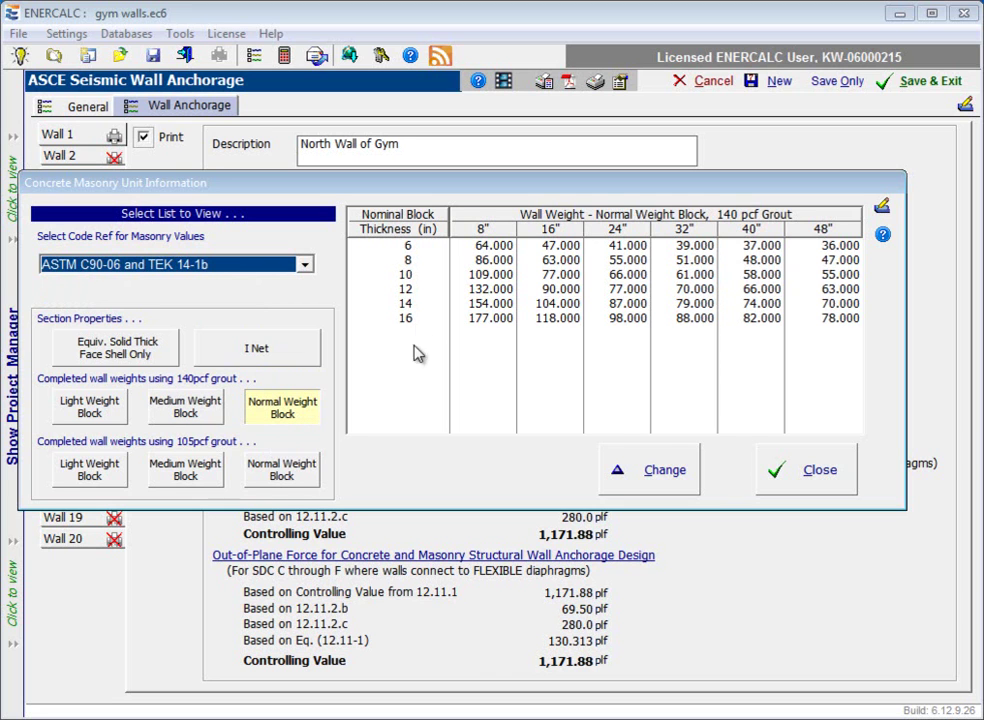
left_click(405, 280)
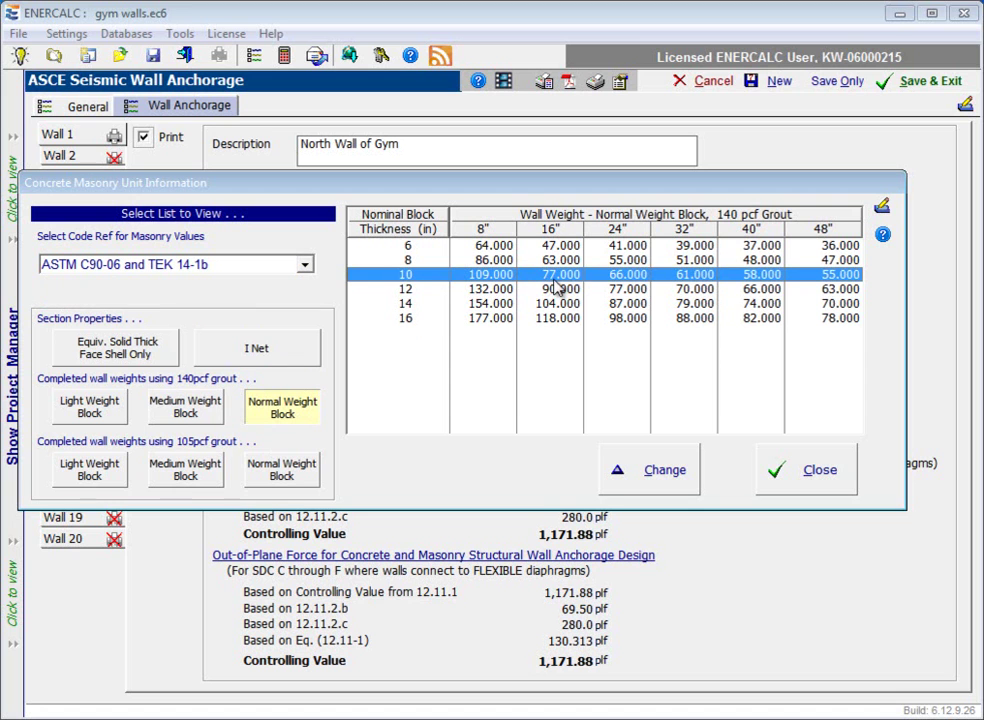
left_click(812, 472)
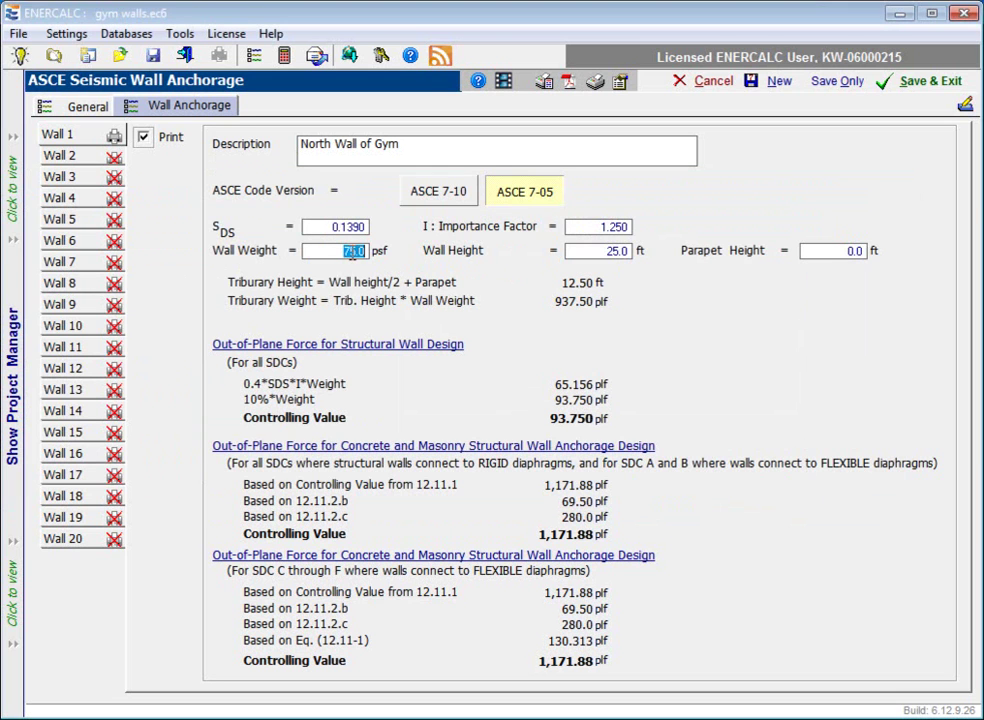
- Enter a wall weight of 77 psf and select the Wall Height value
type("77")
key("Return")
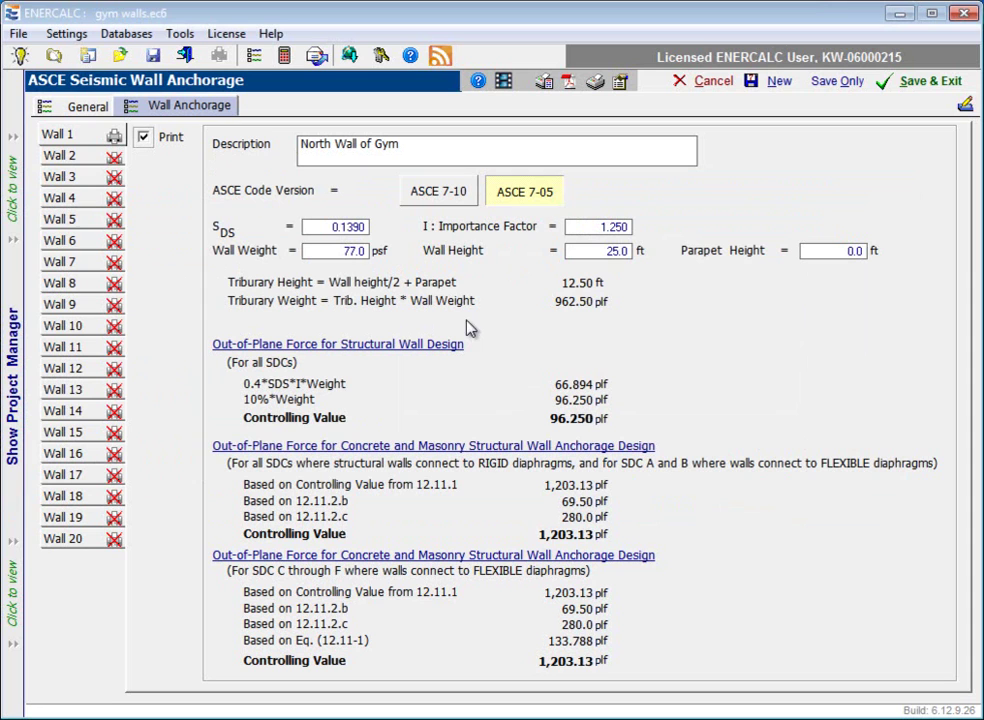
left_click(604, 251)
left_click(836, 249)
- Use ASCE 7-10 with roof height h = 50 ft, anchor height z = 25 ft and Lf = 0
left_click(458, 200)
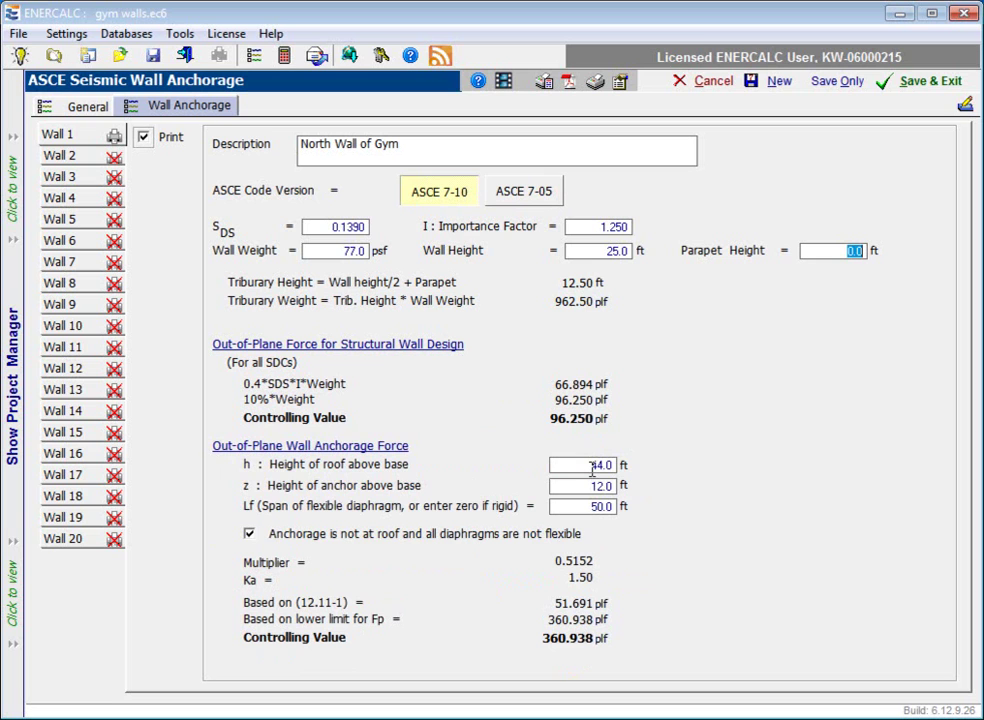
left_click_drag(590, 467, 626, 468)
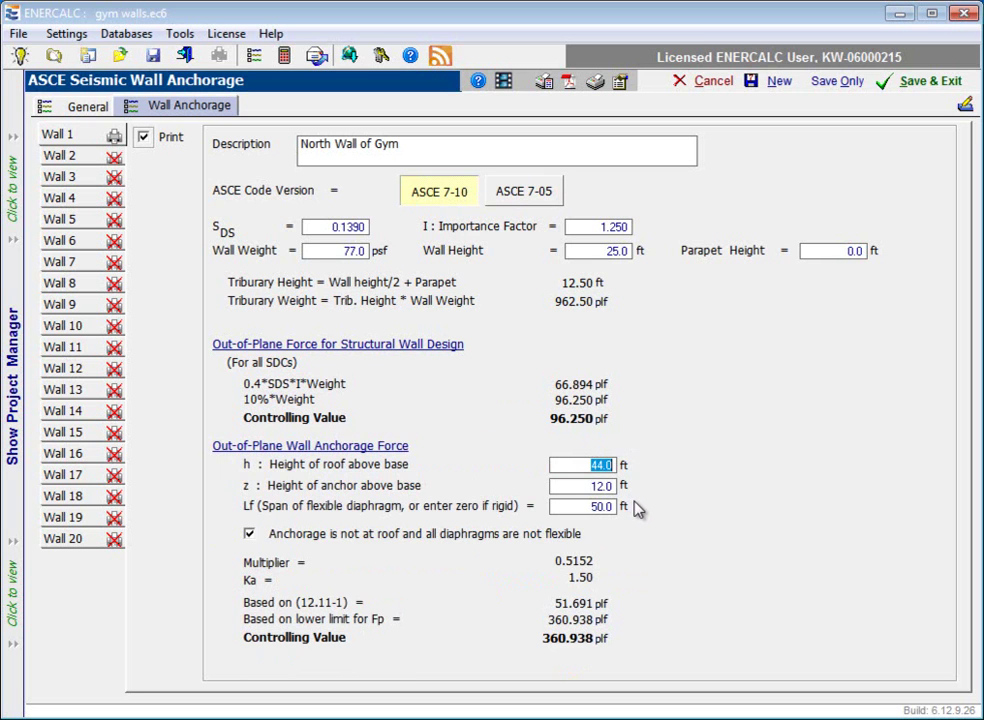
type("50")
left_click(587, 485)
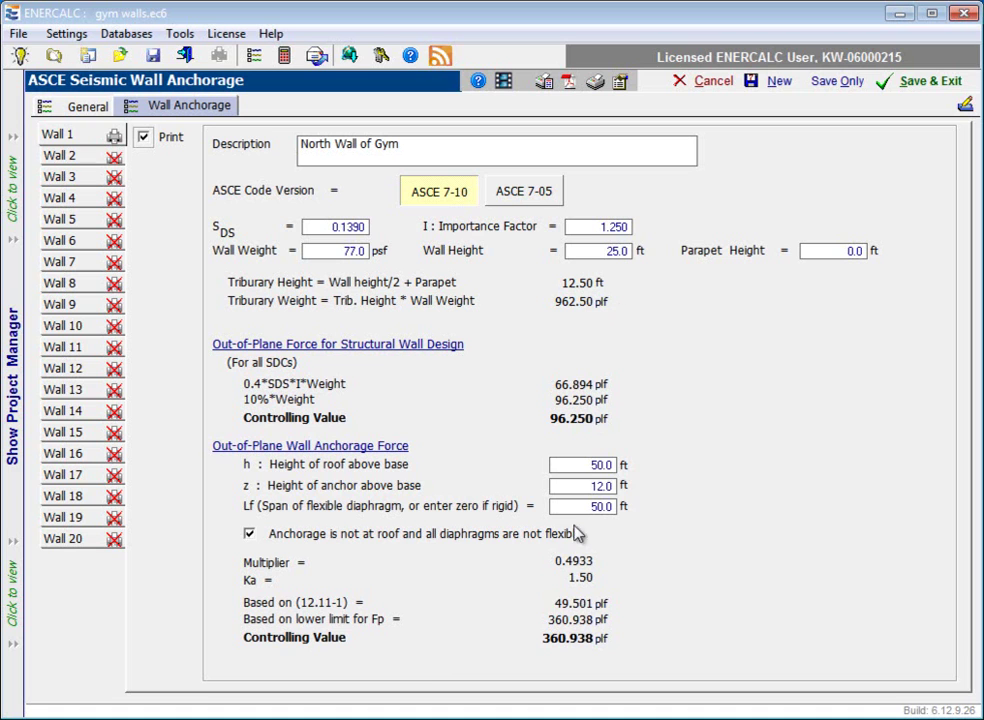
left_click_drag(591, 486, 636, 511)
type("25")
left_click(600, 506)
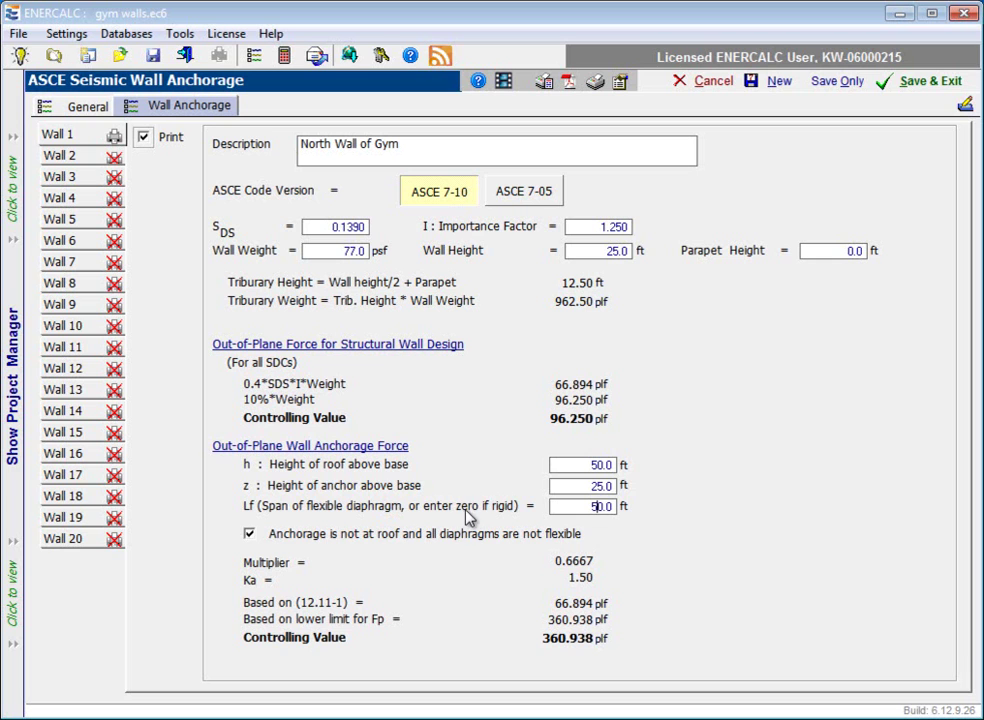
left_click(592, 507)
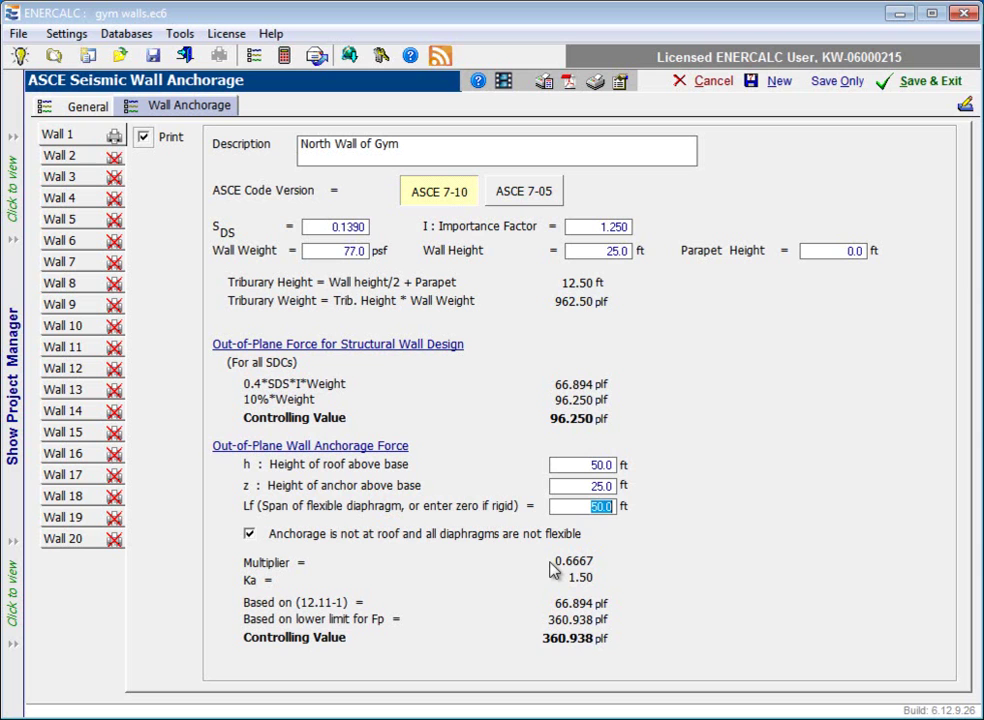
type("0")
key("Tab")
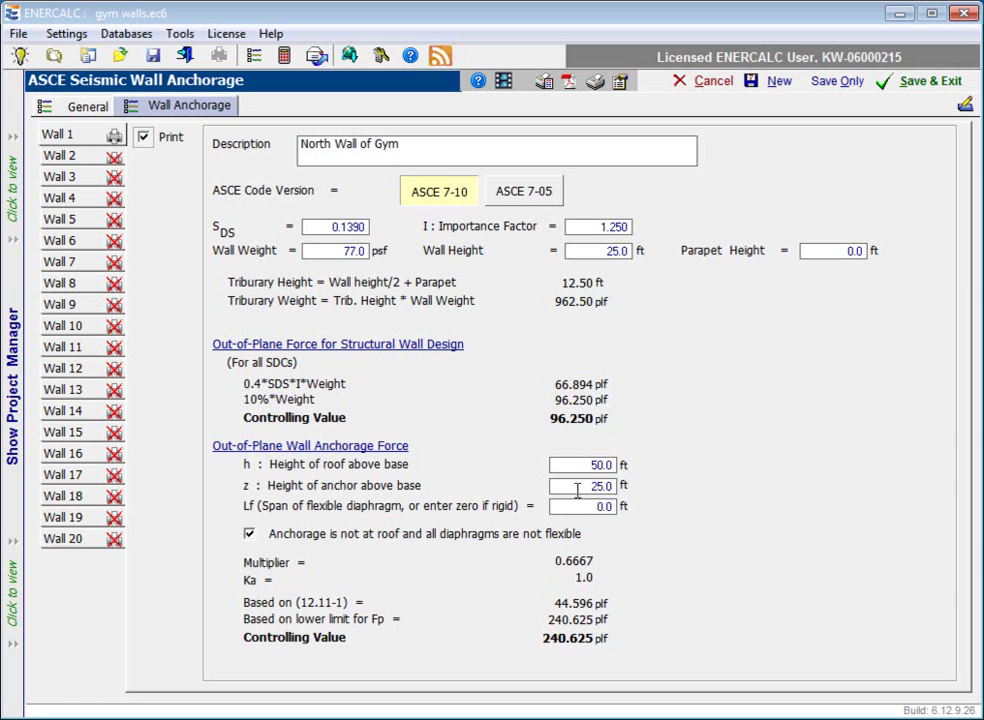
left_click(577, 490)
left_click(250, 534)
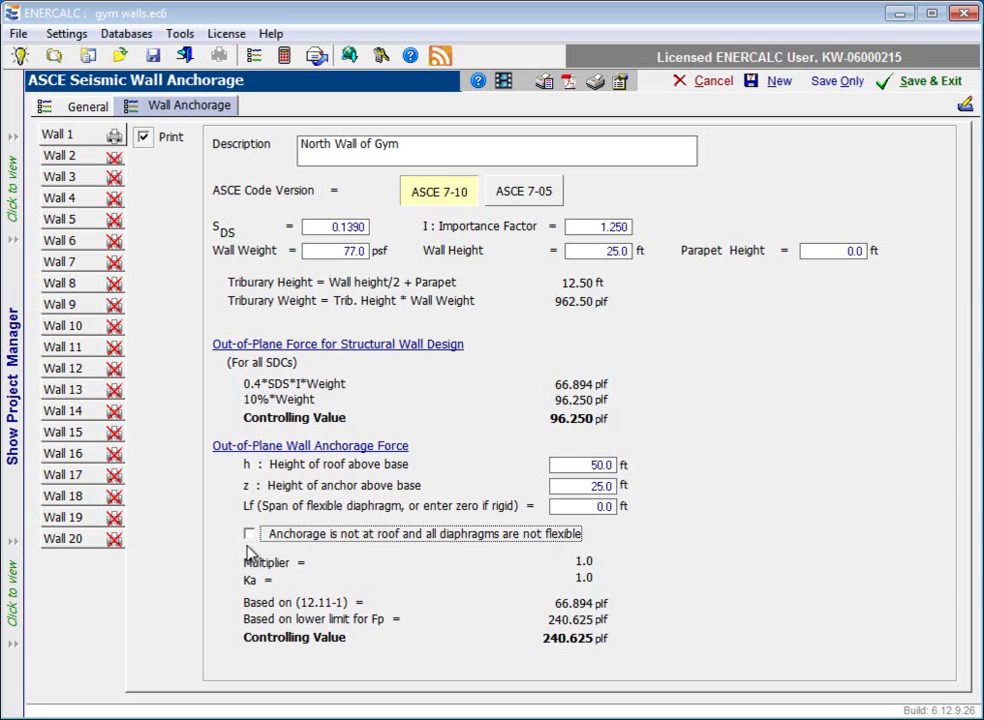
left_click(251, 535)
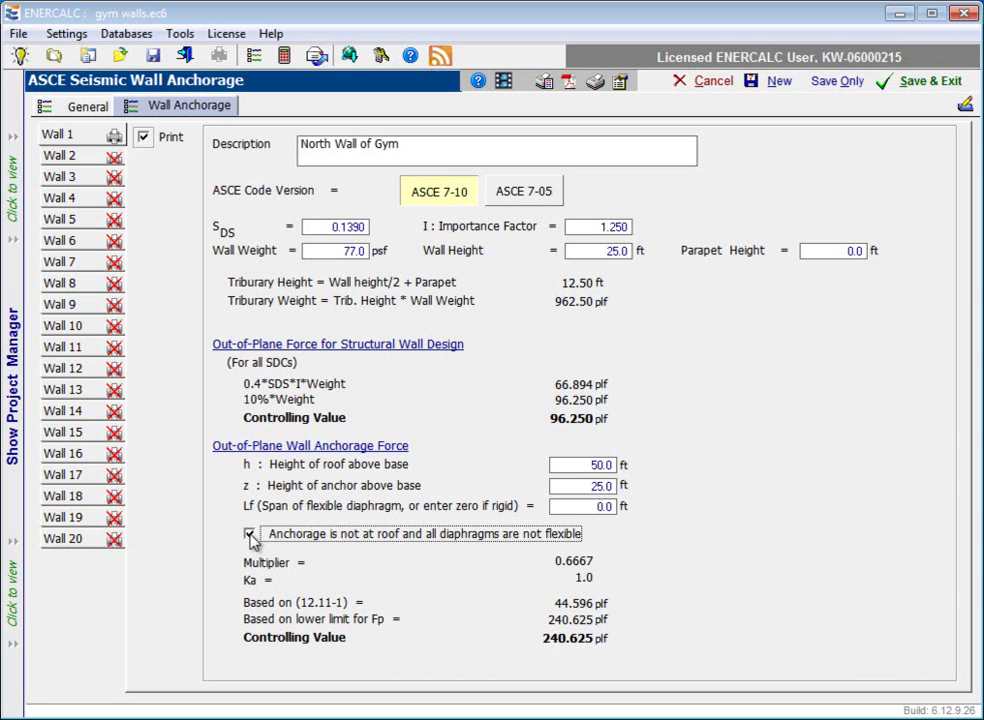
left_click(251, 535)
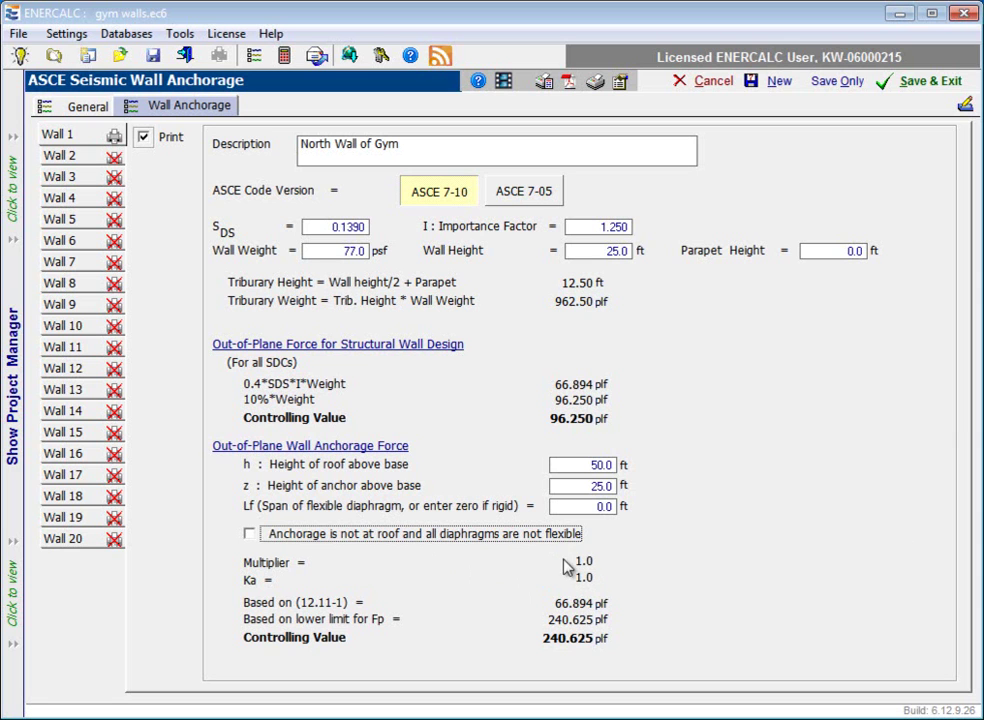
left_click(250, 535)
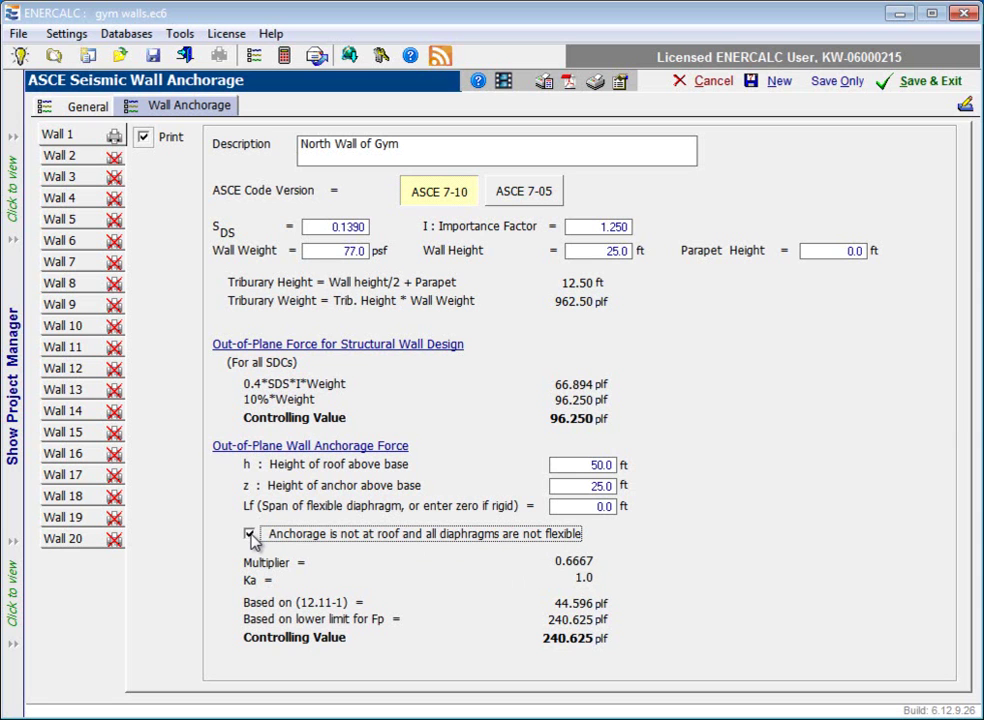
left_click(251, 536)
left_click(251, 536)
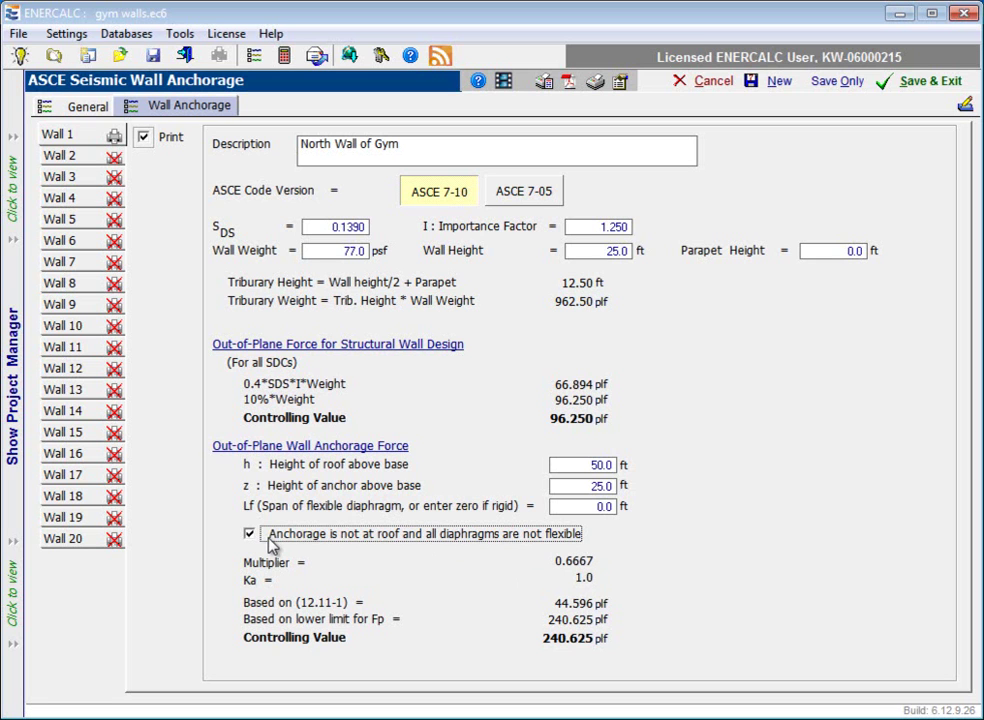